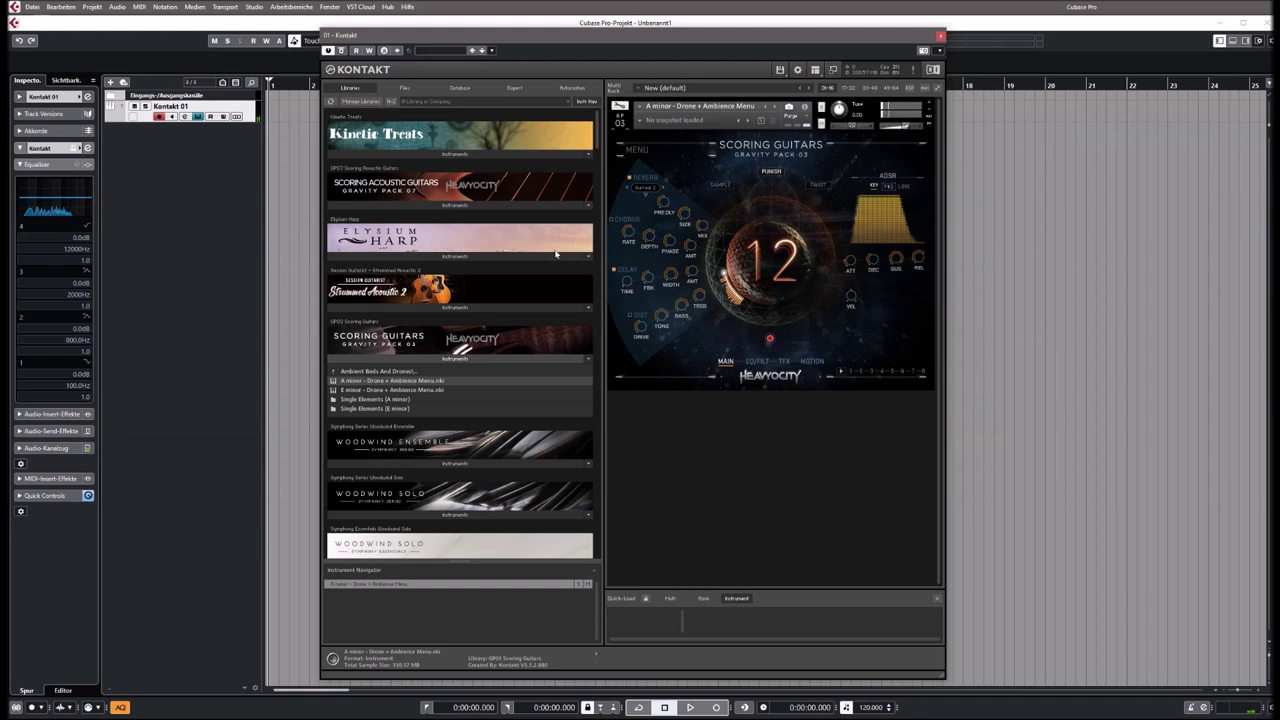
Replace the loaded instrument with E minor - Drone + Ambience Menu and adjust the envelope's release.
click(410, 389)
drag(688, 160, 686, 130)
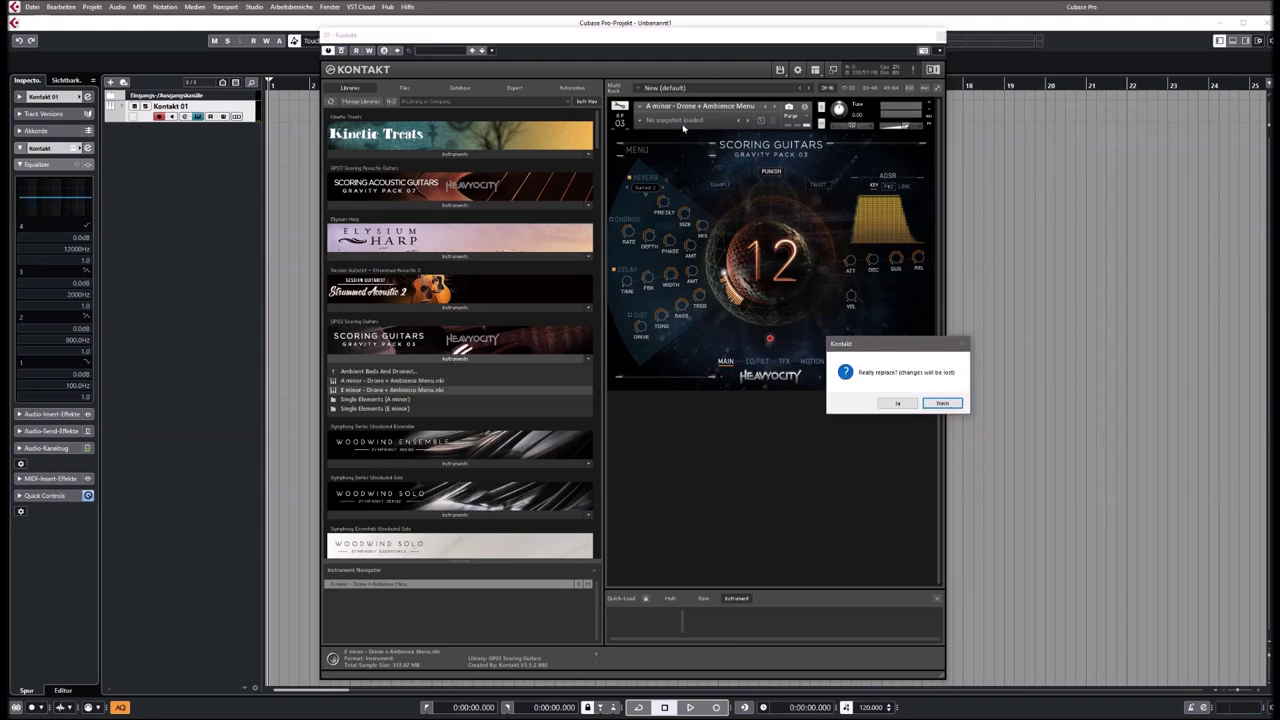
click(897, 404)
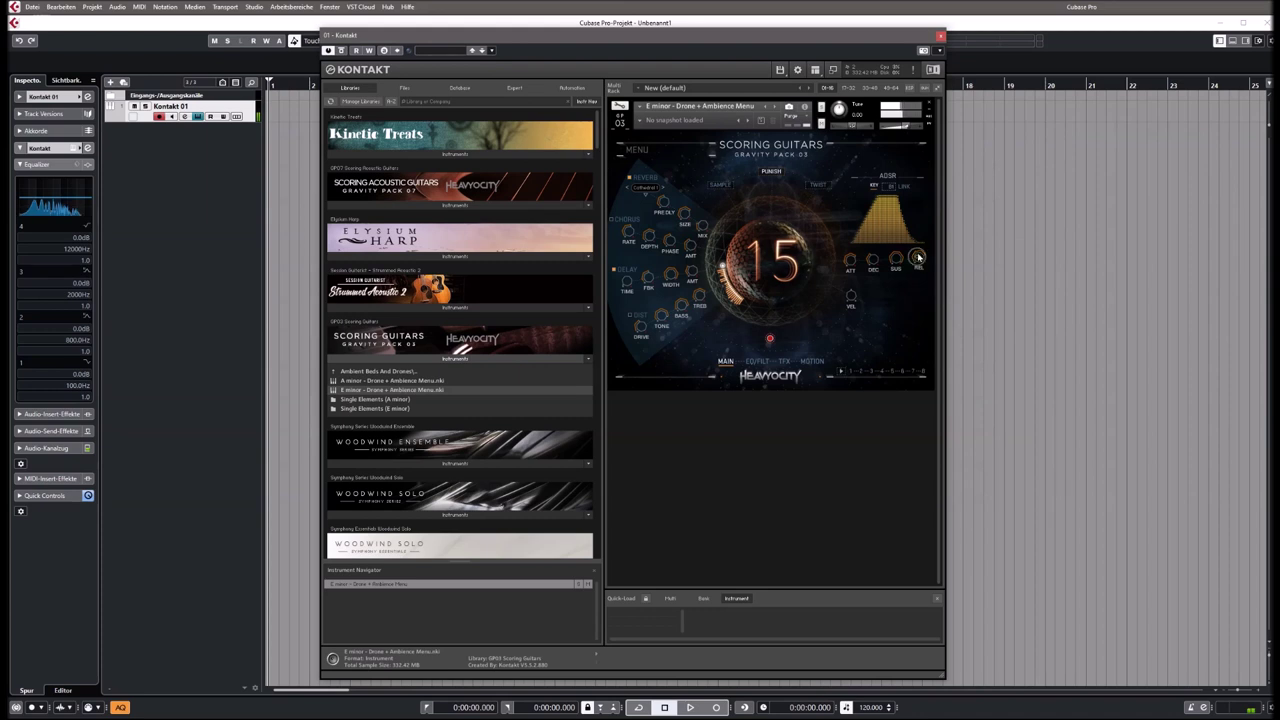
drag(918, 260, 924, 266)
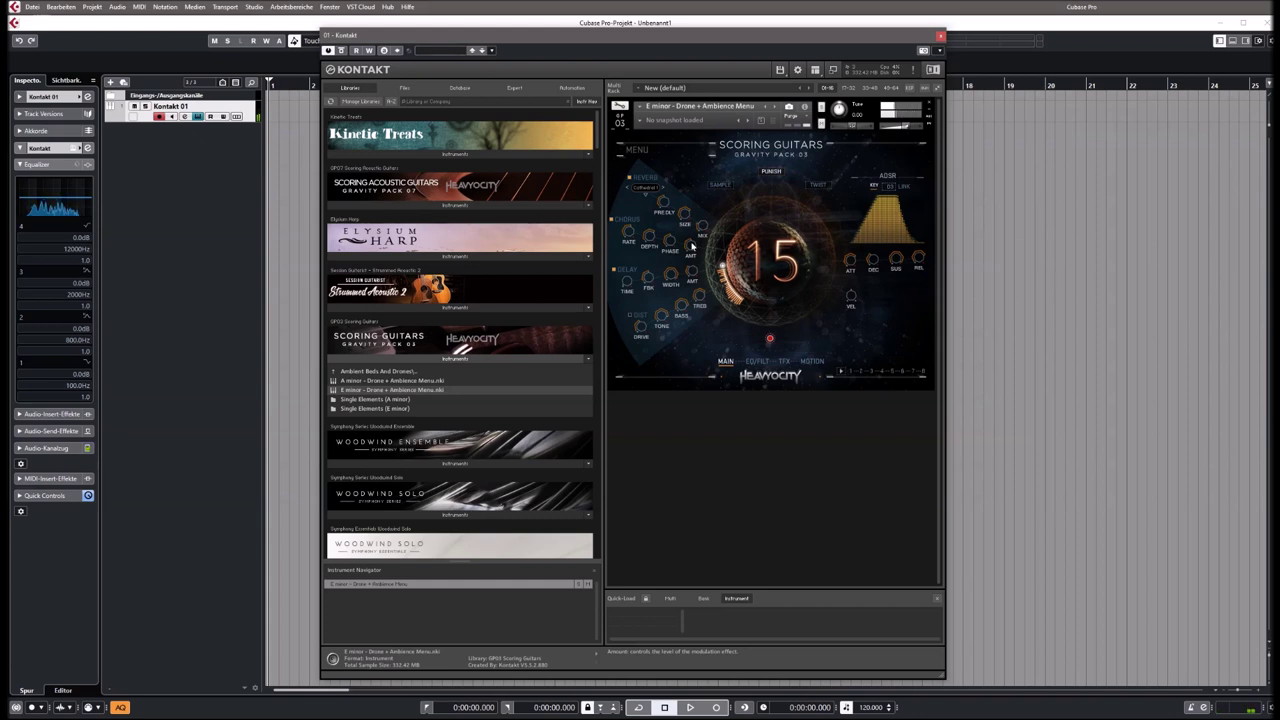
Replace the loaded instrument with A Minor - Phrase Menu (FWD) from the Melodic Pulses and Phrases folder.
click(369, 373)
click(358, 382)
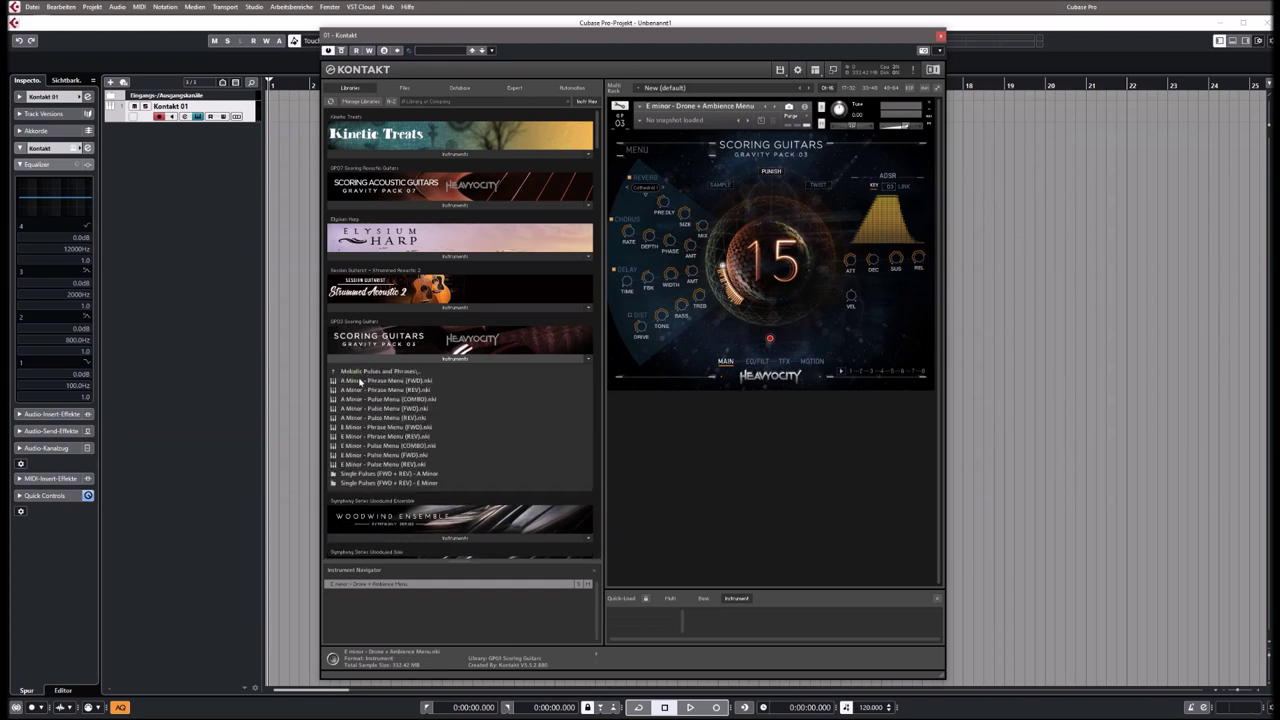
click(361, 381)
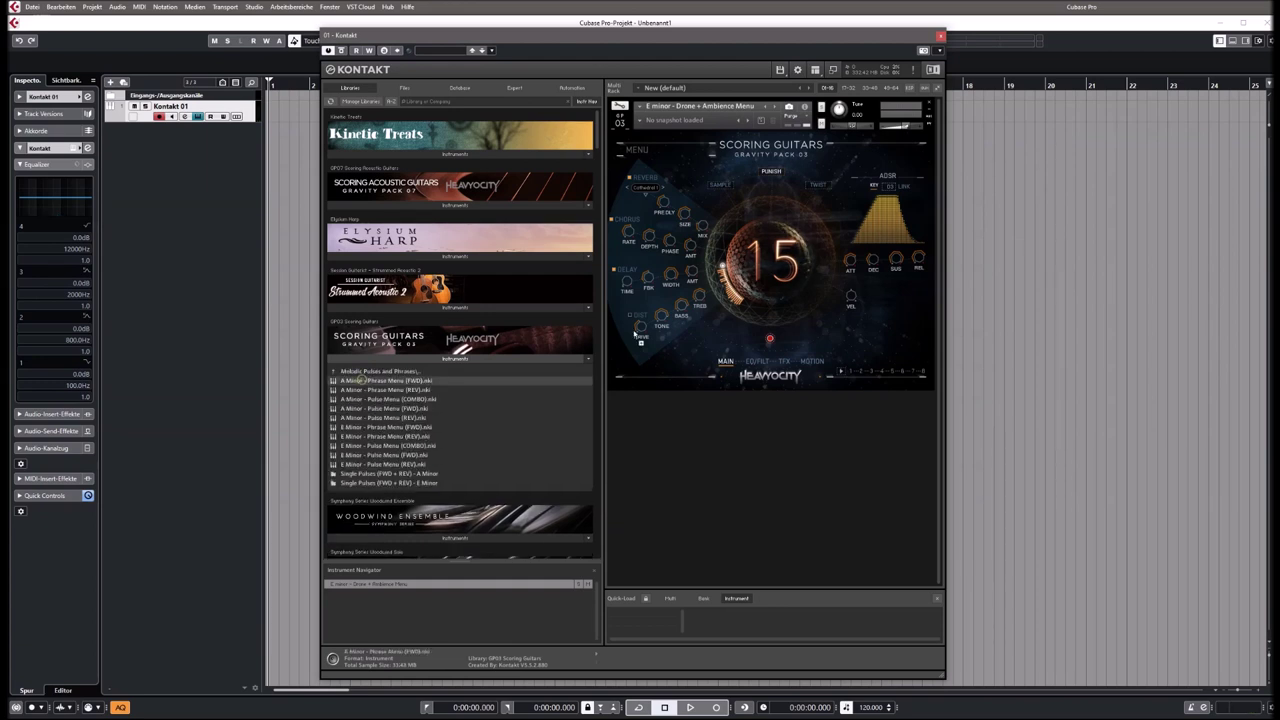
click(894, 402)
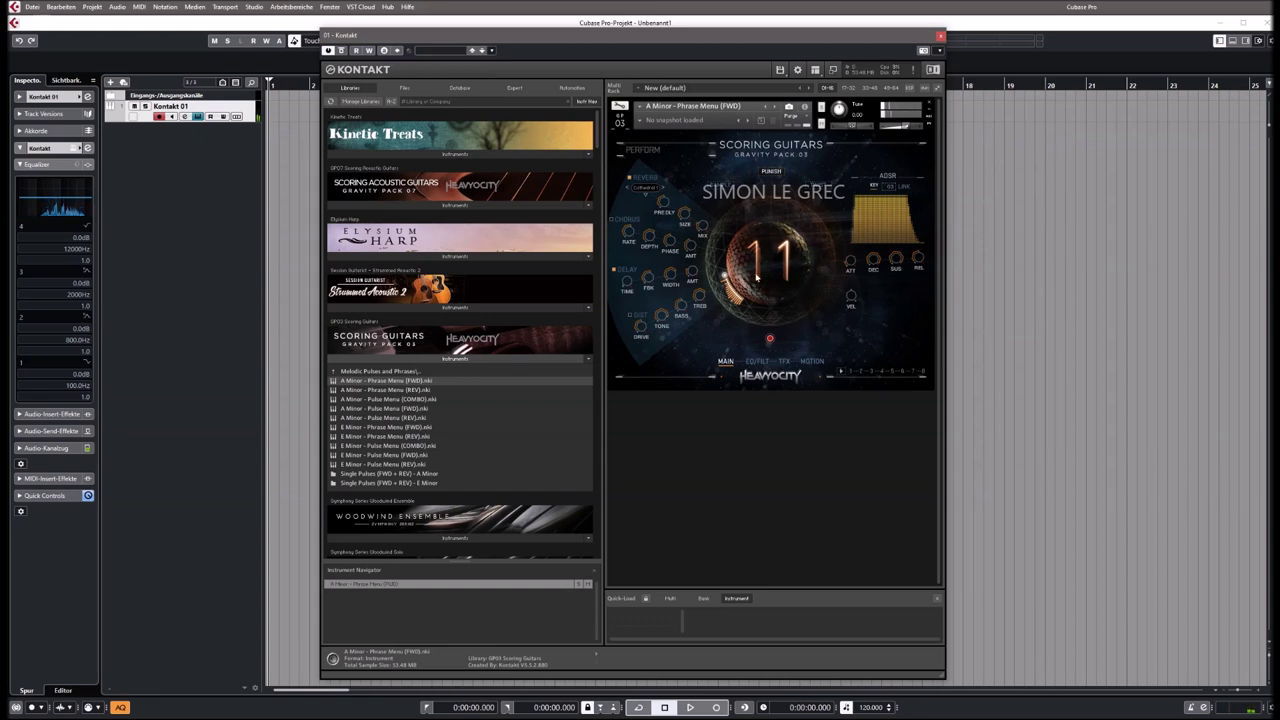
Load the A Minor - Phrase Menu (REV) instrument, and replace it with A Minor - Pulse Menu (COMBO) after trying it.
click(404, 389)
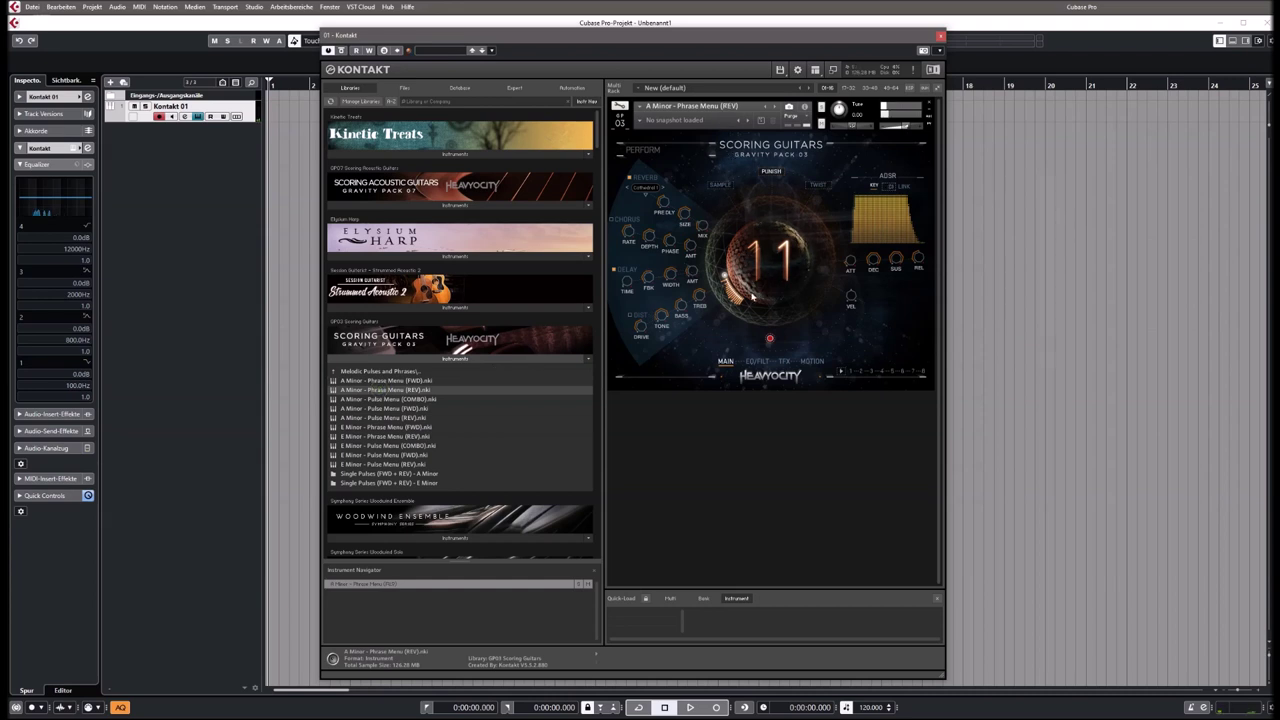
drag(752, 296, 726, 270)
mouse_move(692, 270)
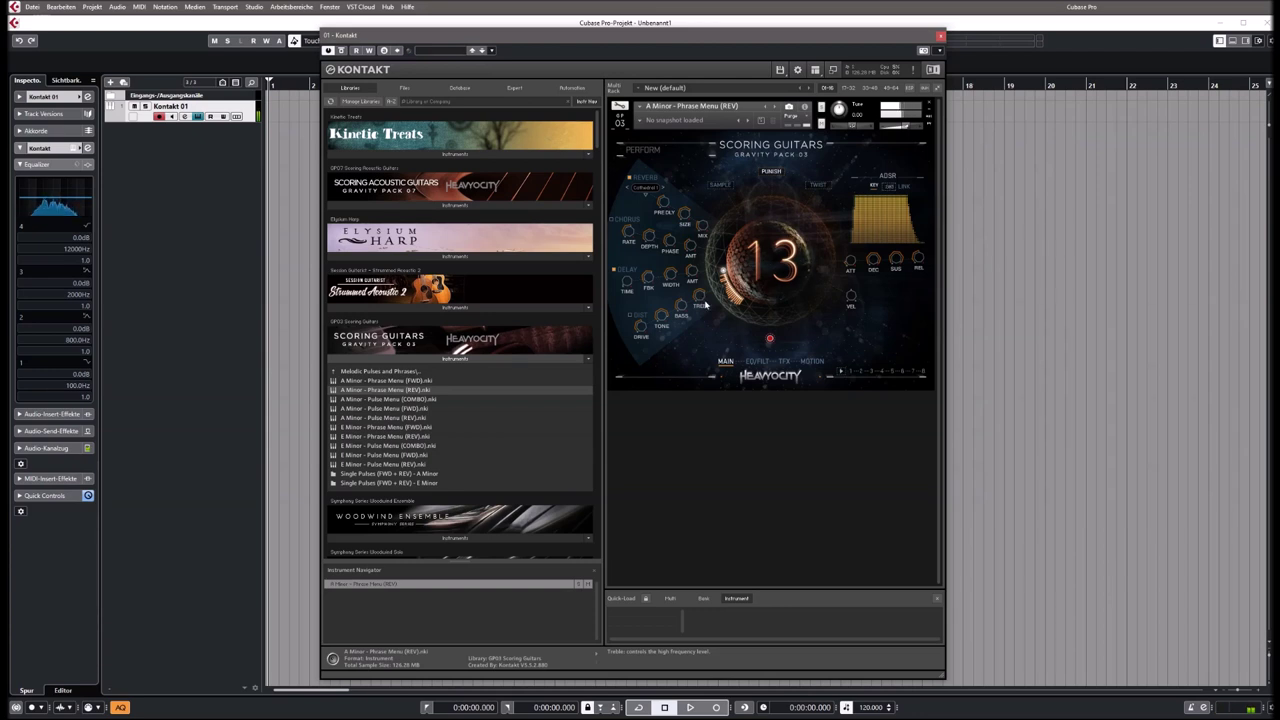
click(400, 399)
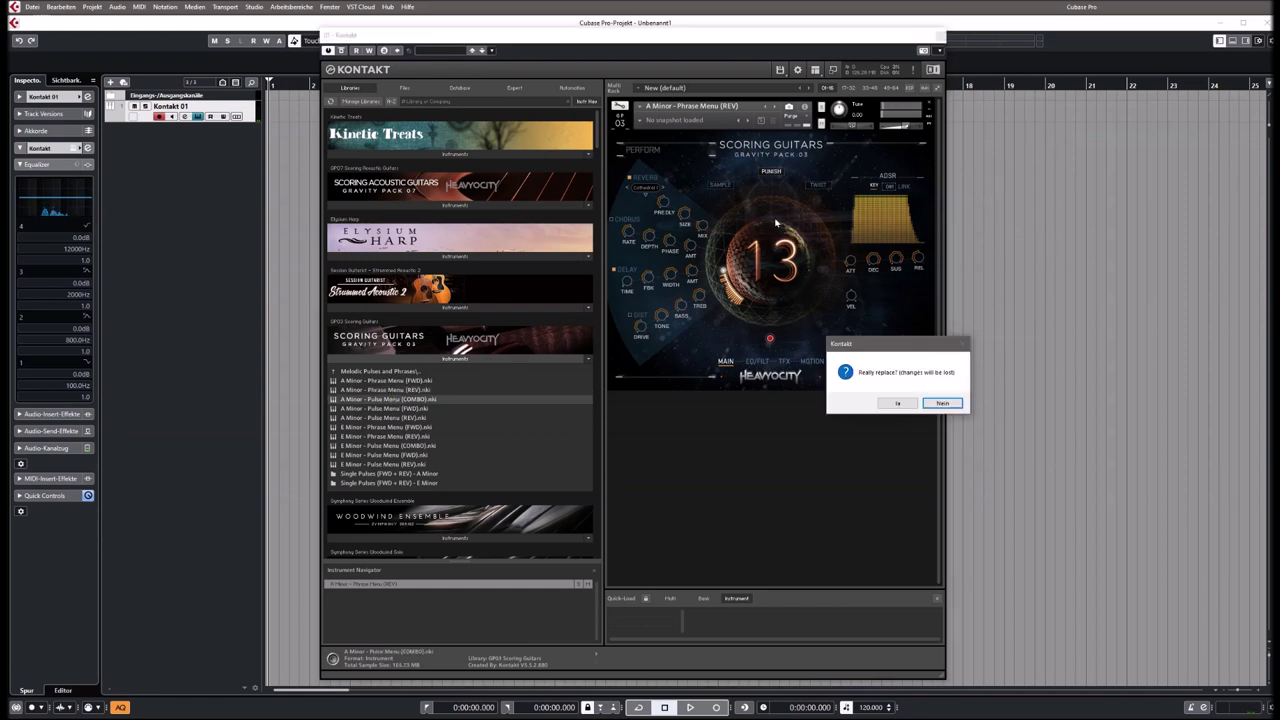
click(900, 405)
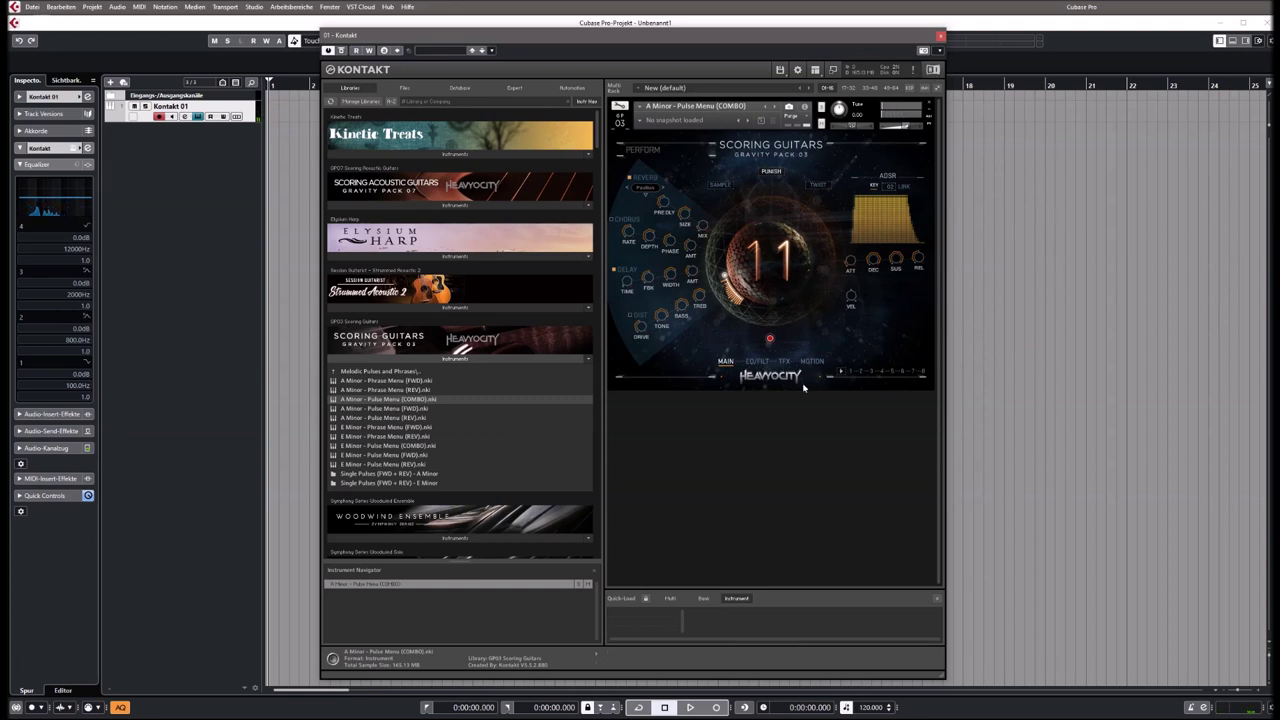
Browse the Melodic Pulses and Phrases and the Ambient Beds And Drones folders of the Scoring Guitars library.
click(335, 374)
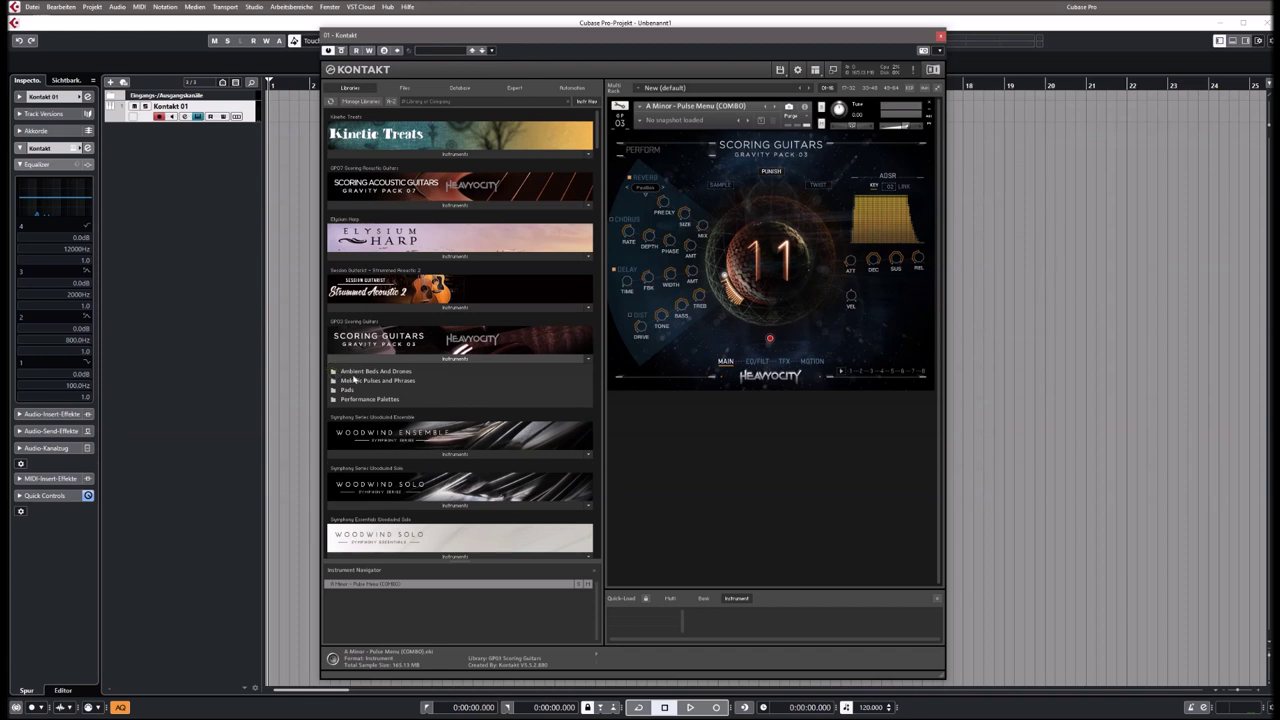
click(357, 382)
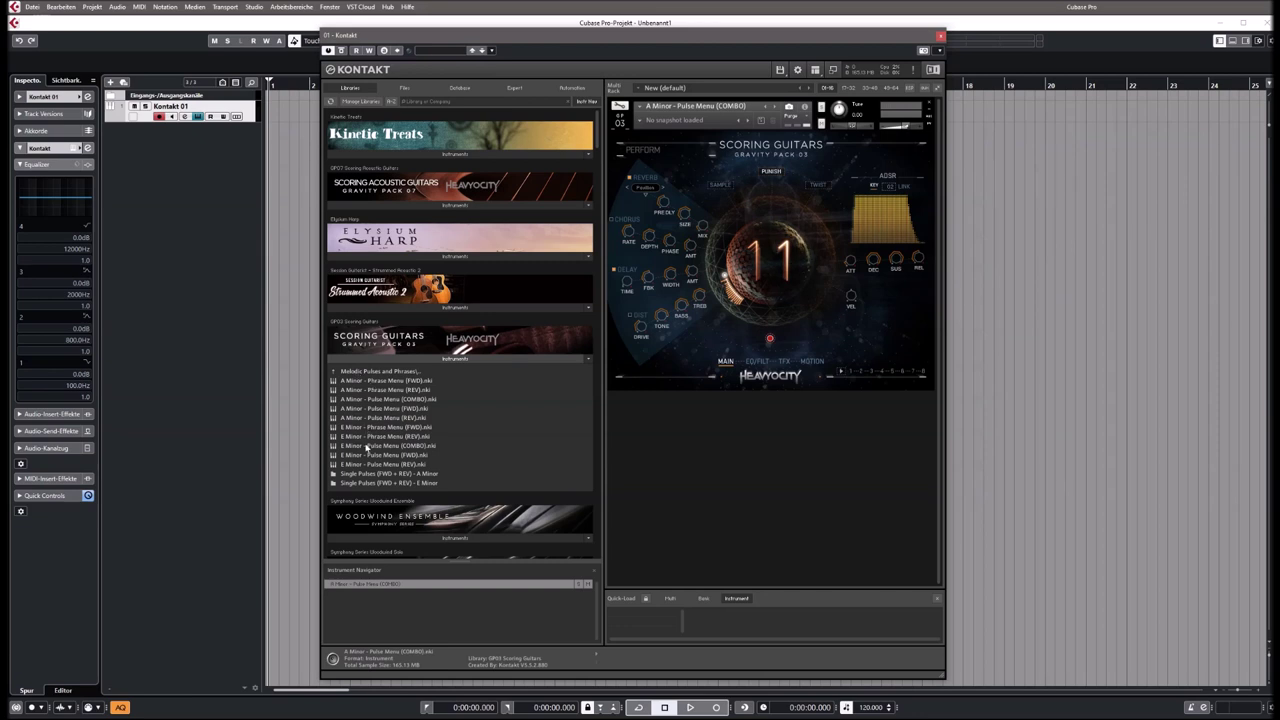
click(348, 371)
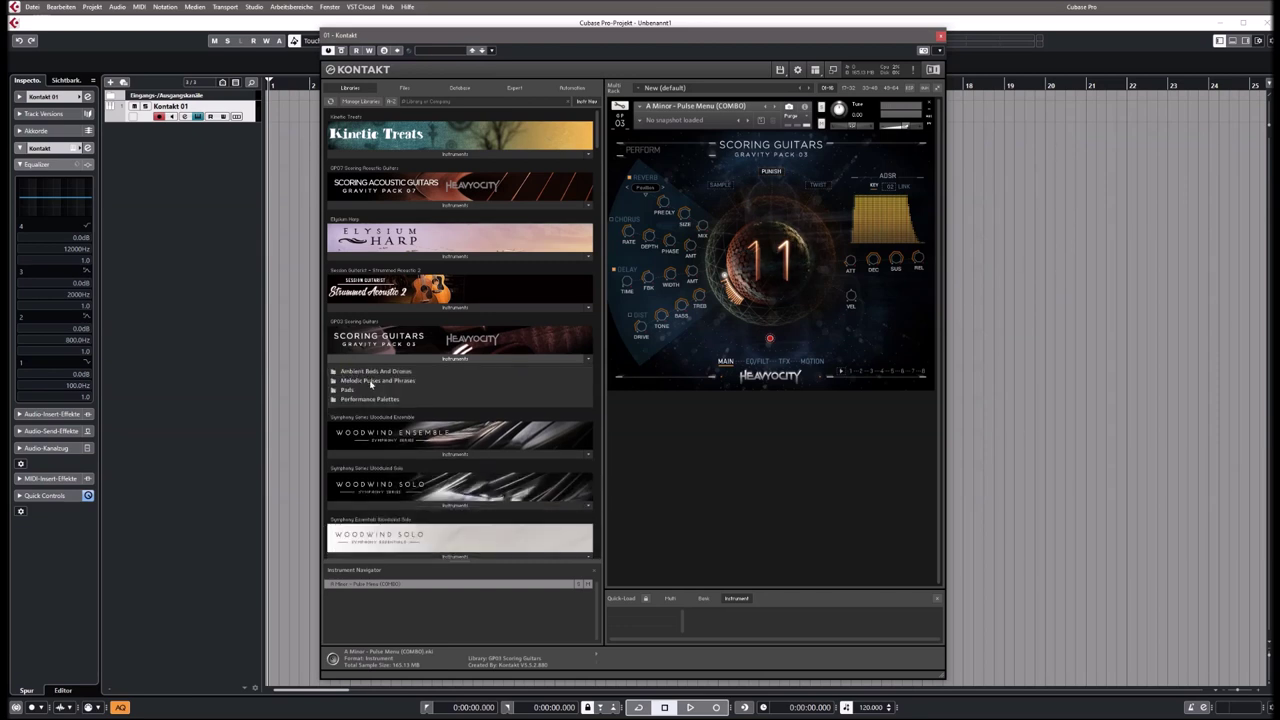
click(366, 372)
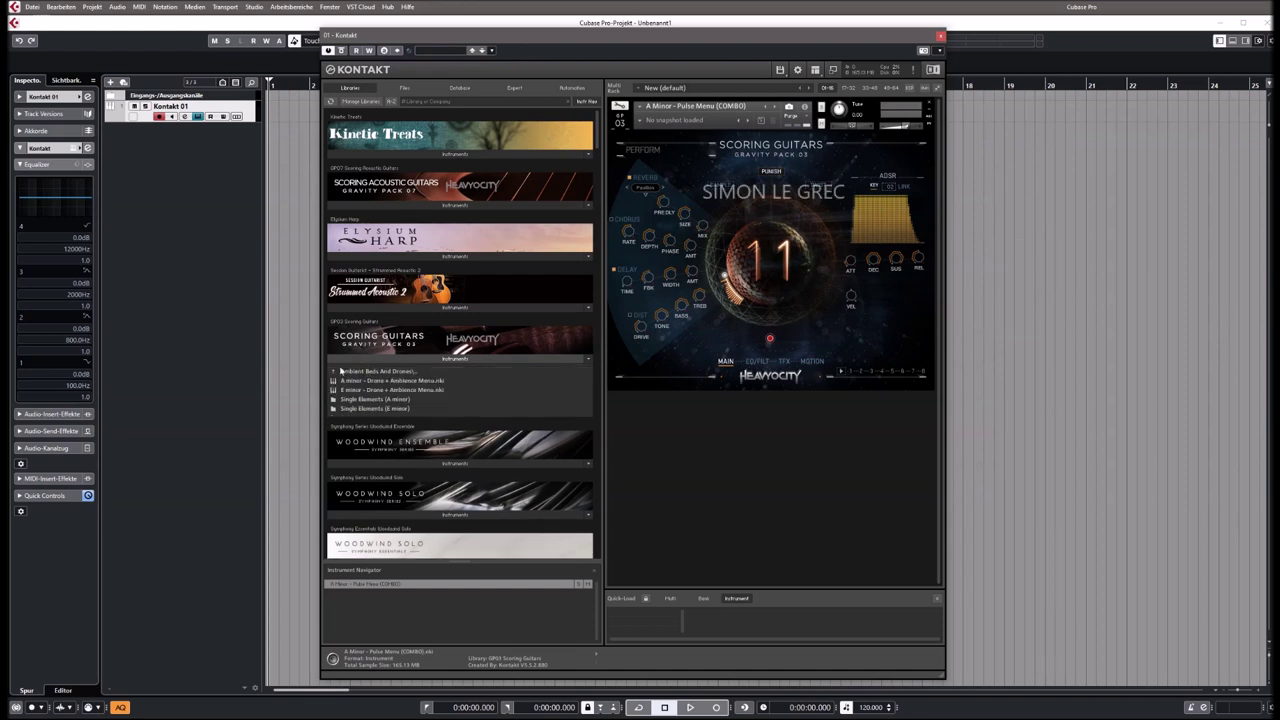
click(350, 372)
Load the Binary Star MW instrument from the Complex subfolder of Pads.
click(349, 390)
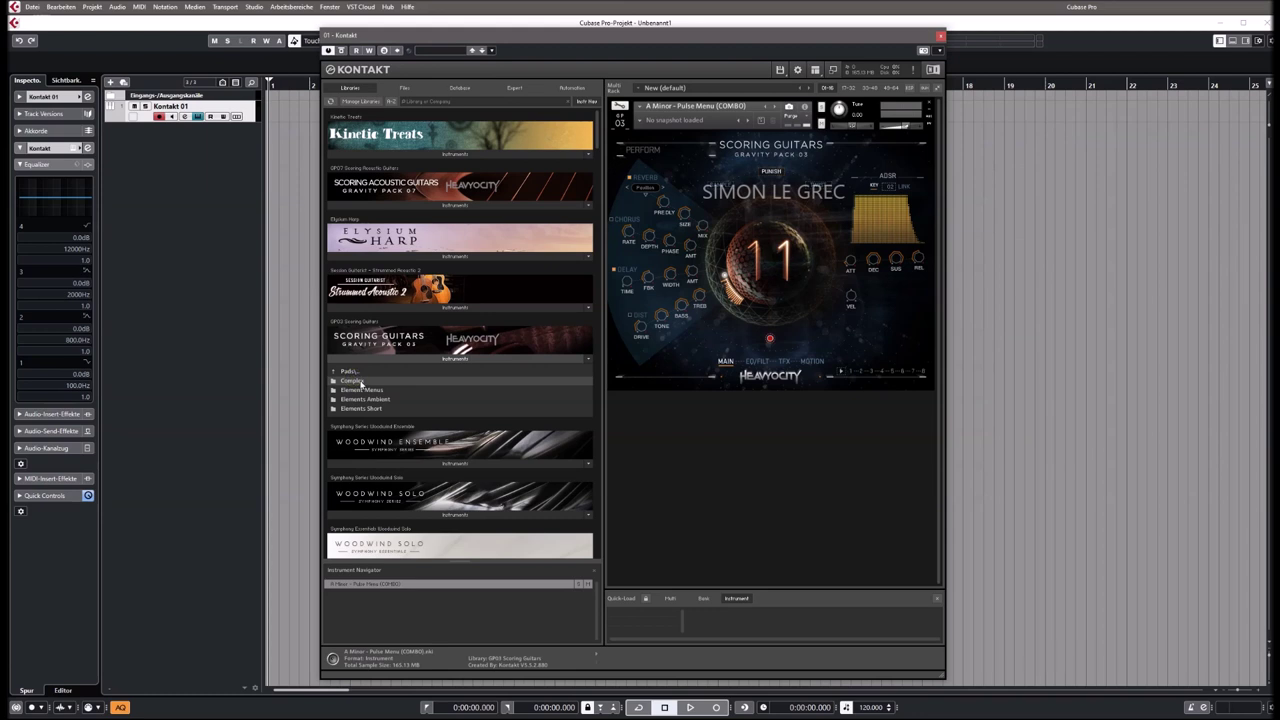
click(364, 384)
click(360, 281)
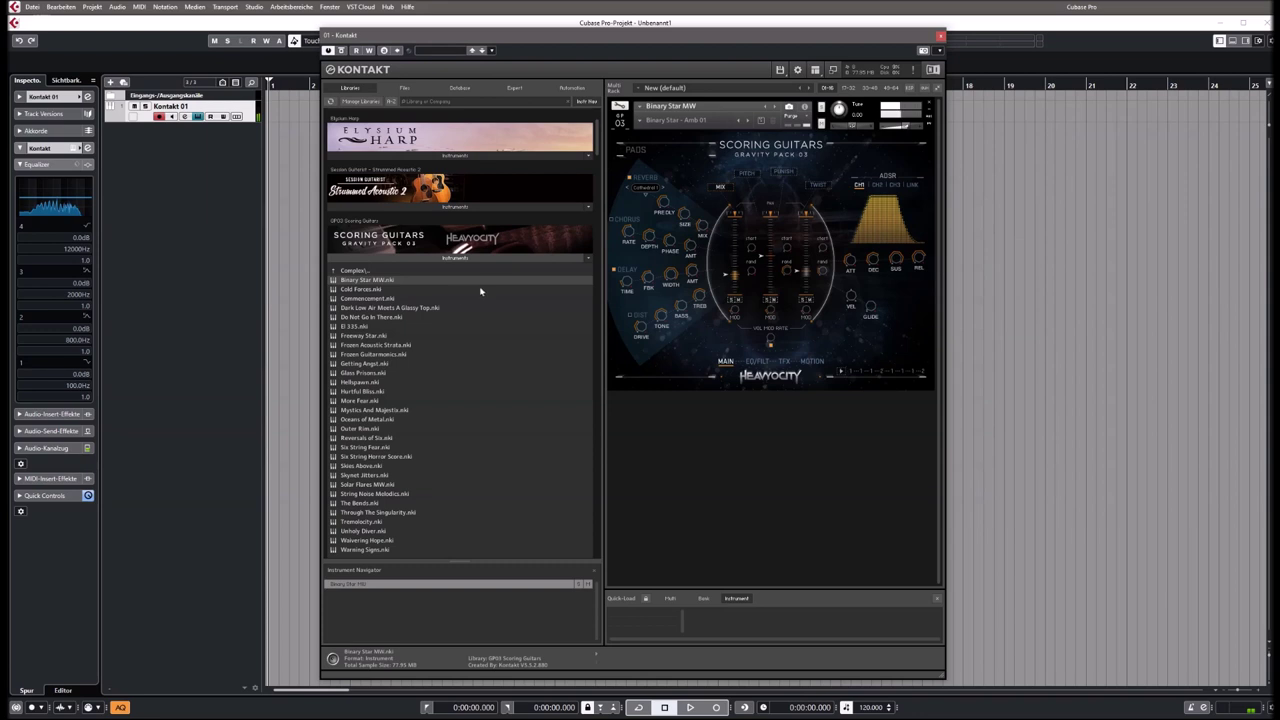
Audition the complex pads Dark Low Air Meets A Glossy Top, Frozen Guitarmonics, Reversals of Six and Tremelocity, loading each in turn.
click(383, 309)
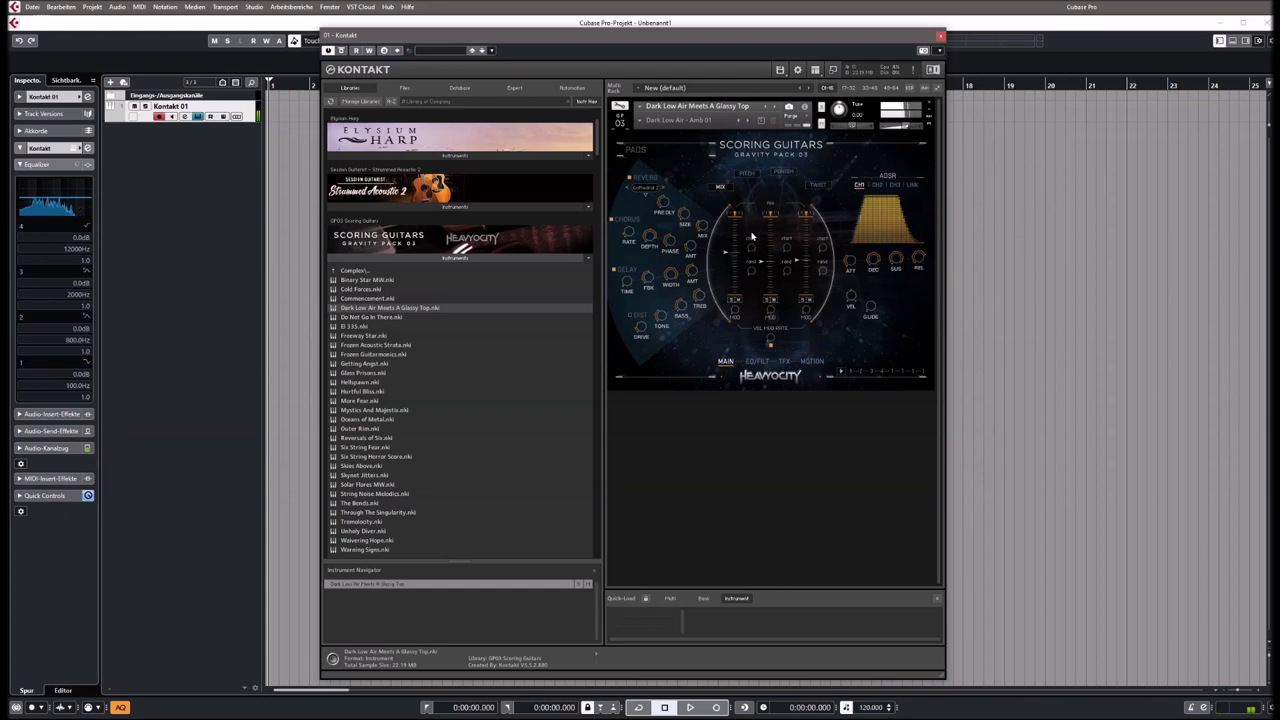
click(364, 355)
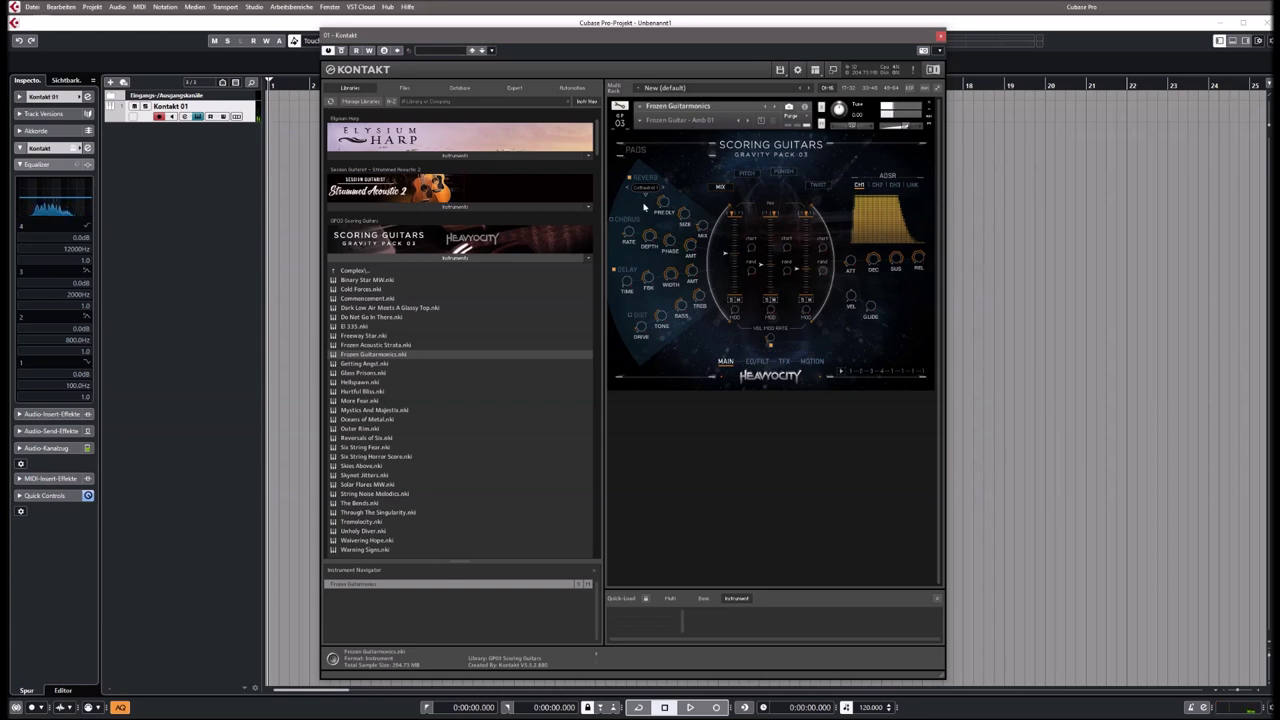
click(367, 438)
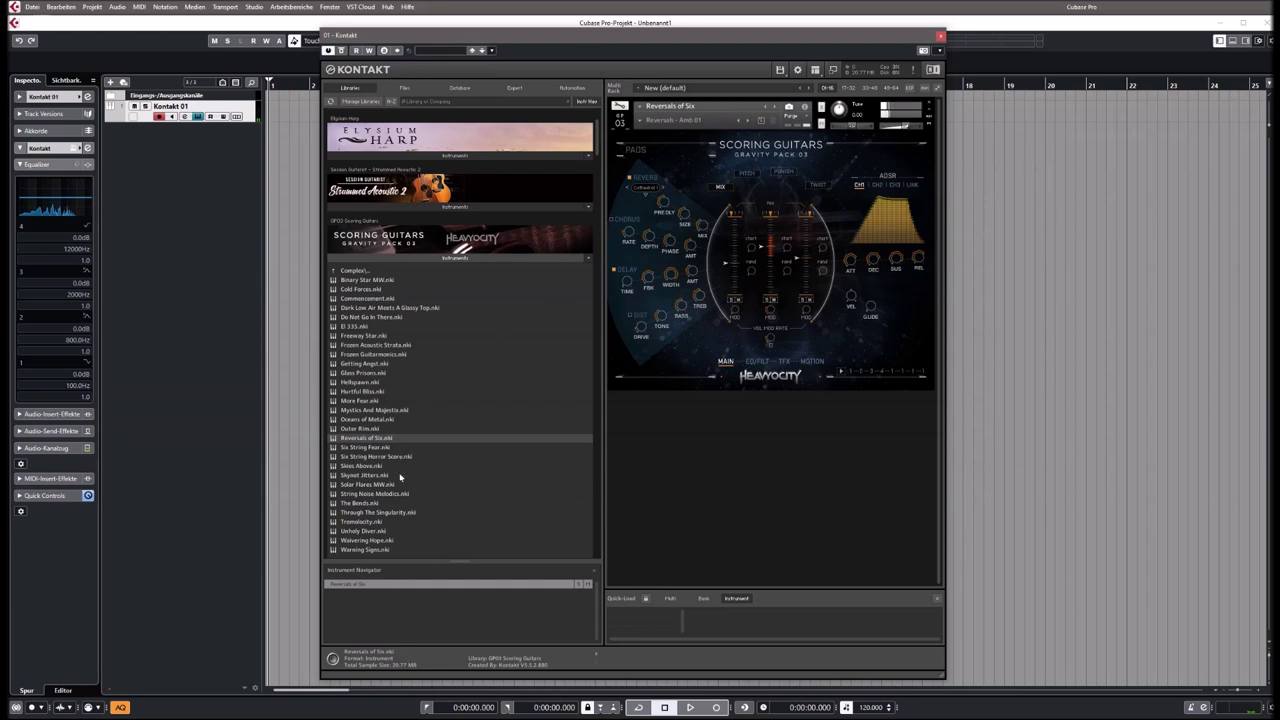
click(362, 521)
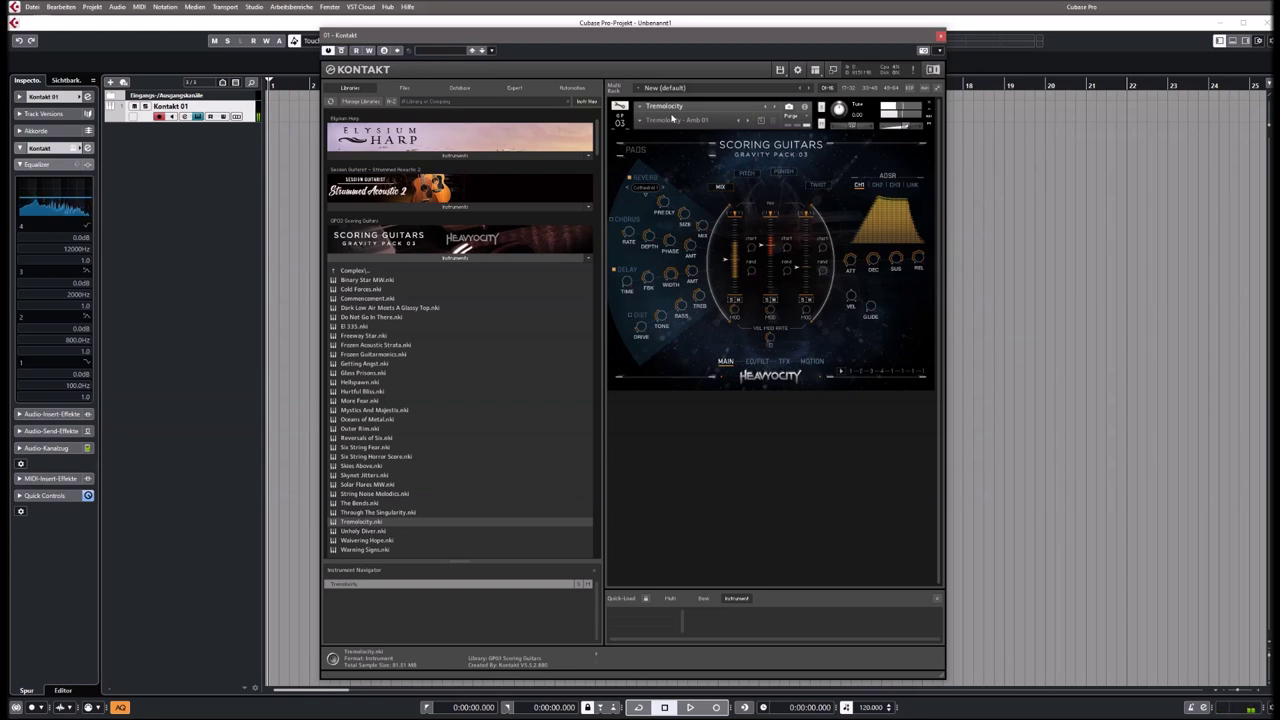
Load Elements Hi Ambient Menu from the Element Menus folder, and replace it with Elements Low Ambient Menu.
click(350, 273)
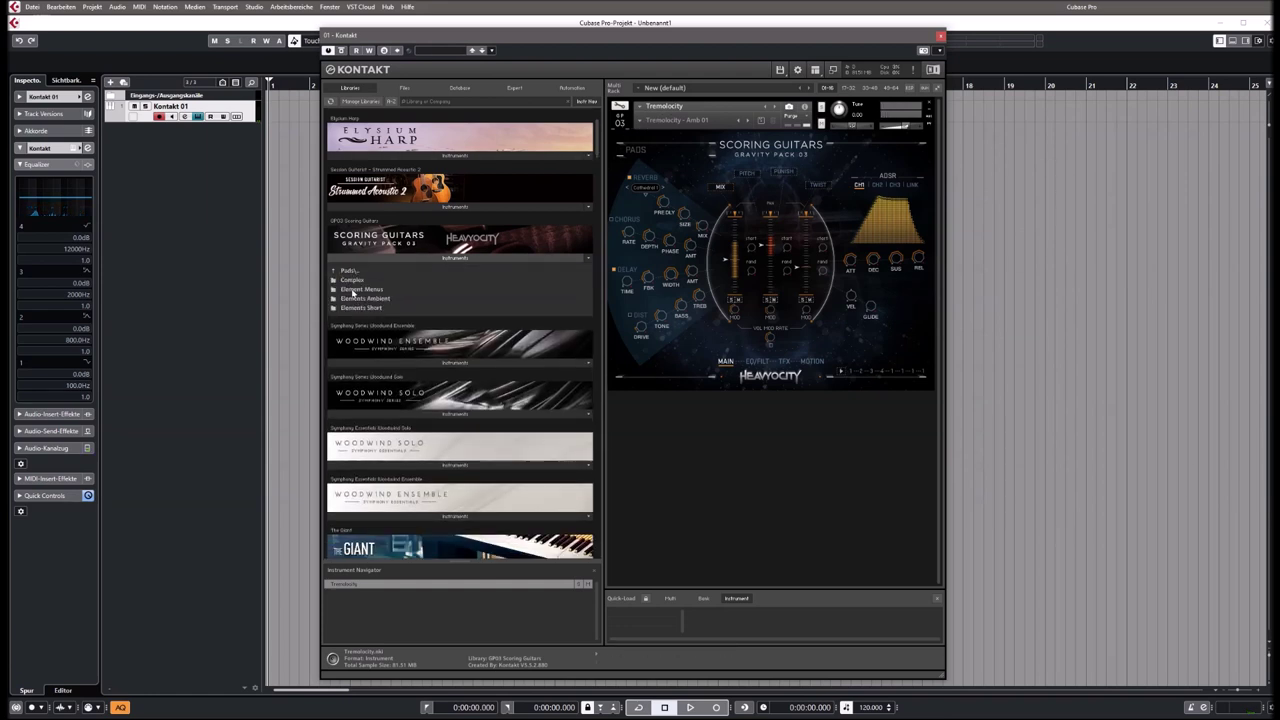
double_click(352, 292)
click(376, 280)
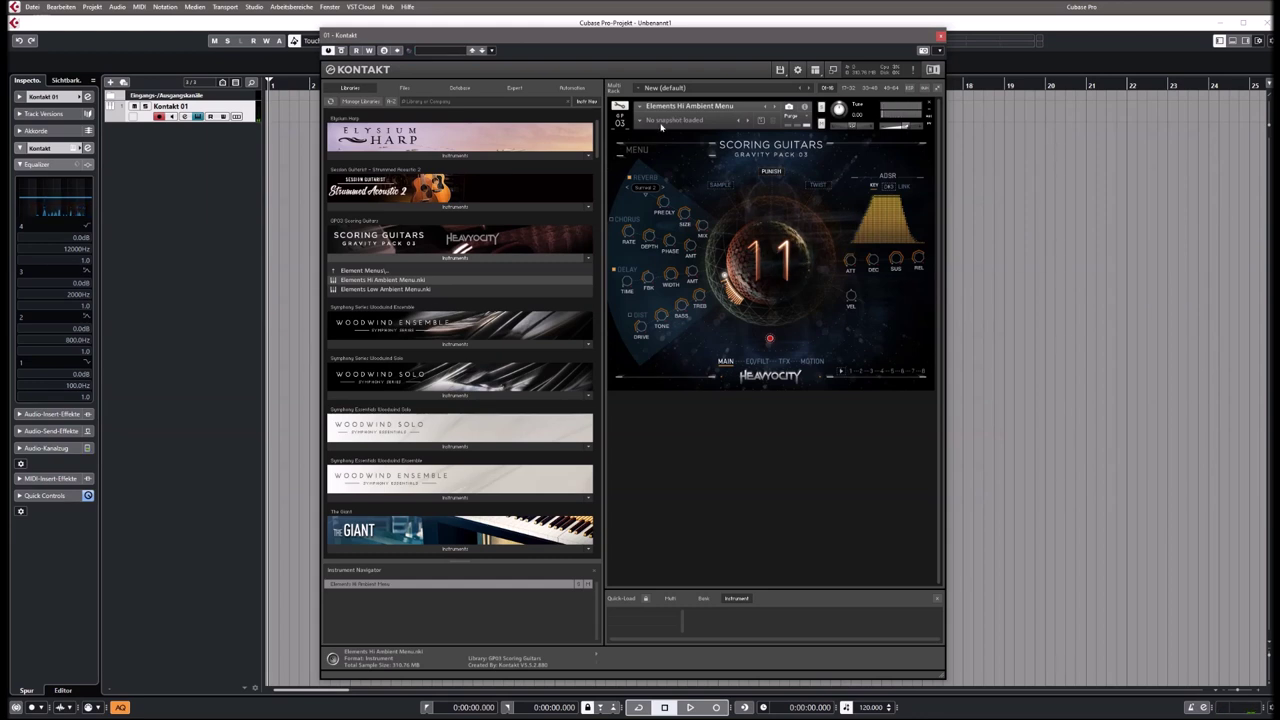
click(380, 290)
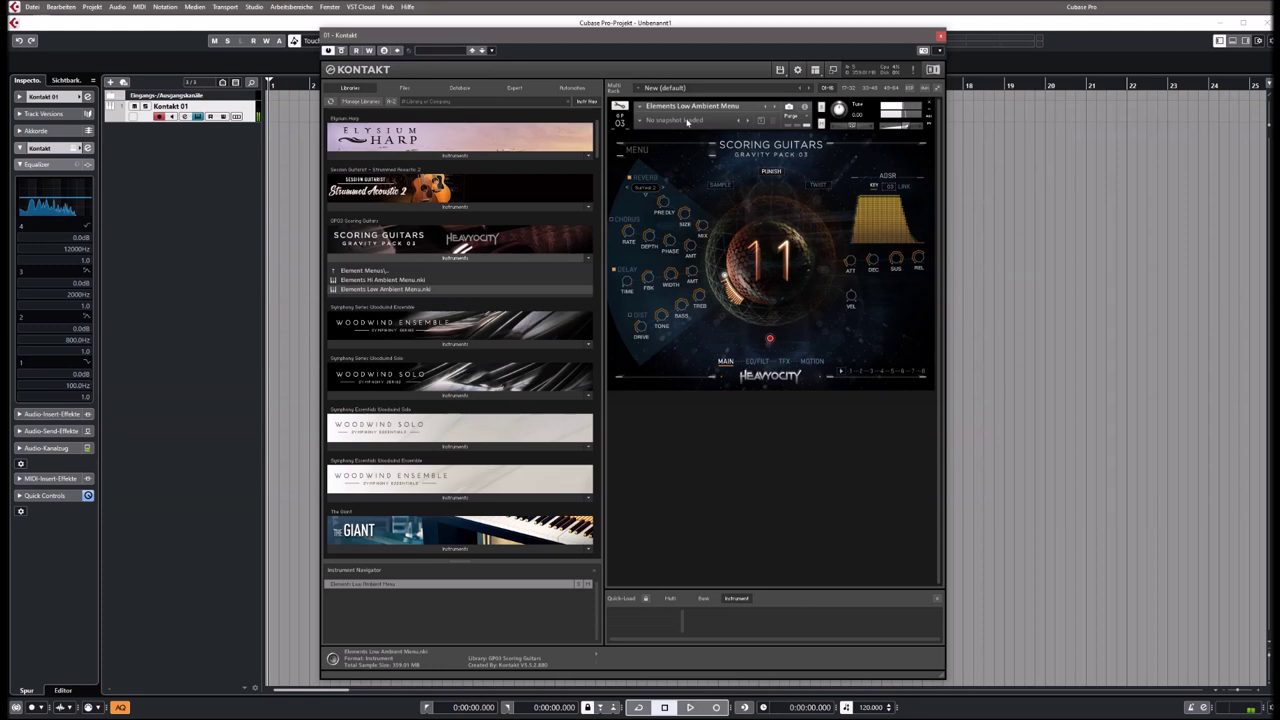
Load the Ch1 Frozen Acoustic Strata Sh instrument from the Elements Short folder of Pads.
click(362, 270)
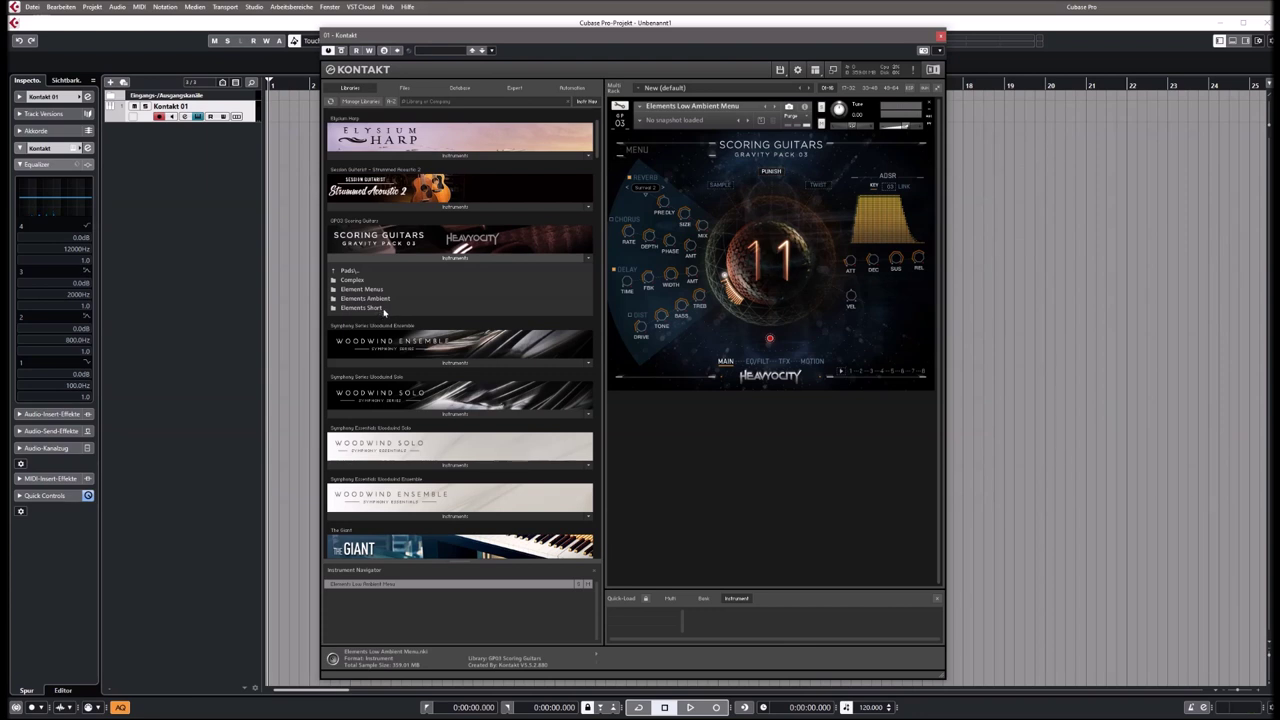
click(349, 271)
click(347, 290)
click(355, 307)
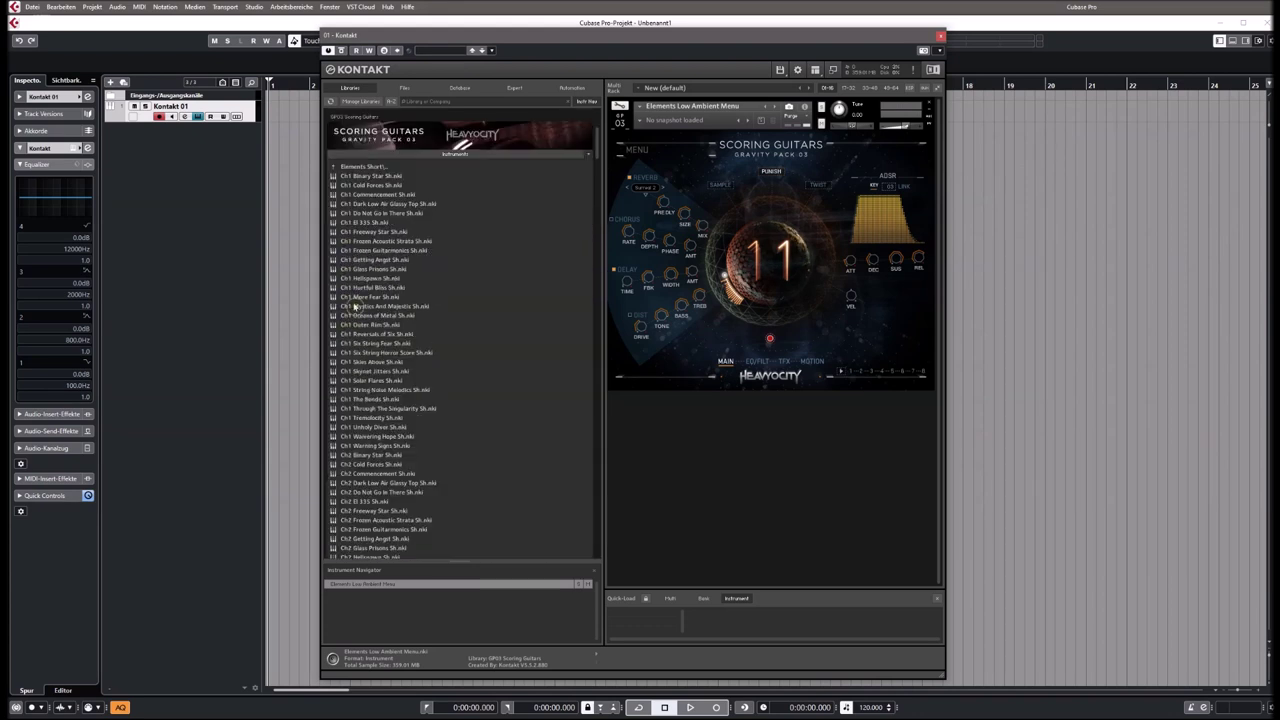
click(362, 241)
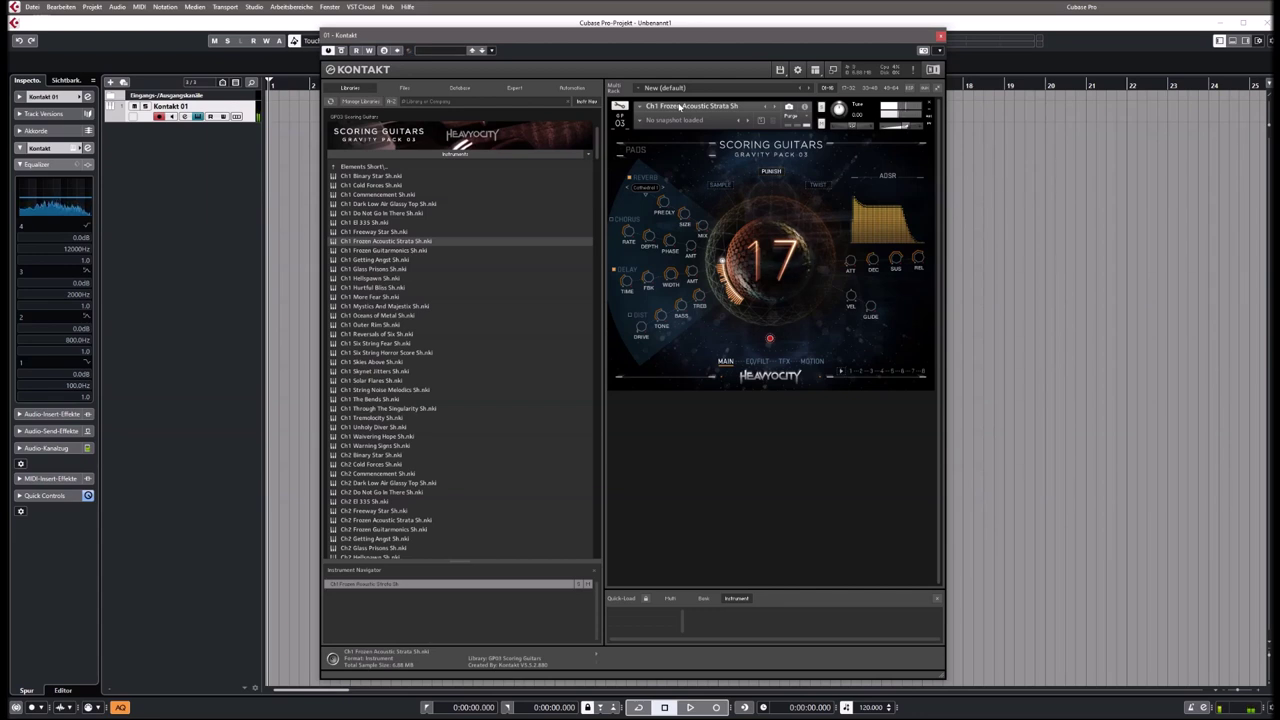
Replace the loaded instrument with Ch1 Hurtful Bliss Sh from the same folder.
key(Down)
key(Down)
key(Down)
key(Down)
key(Down)
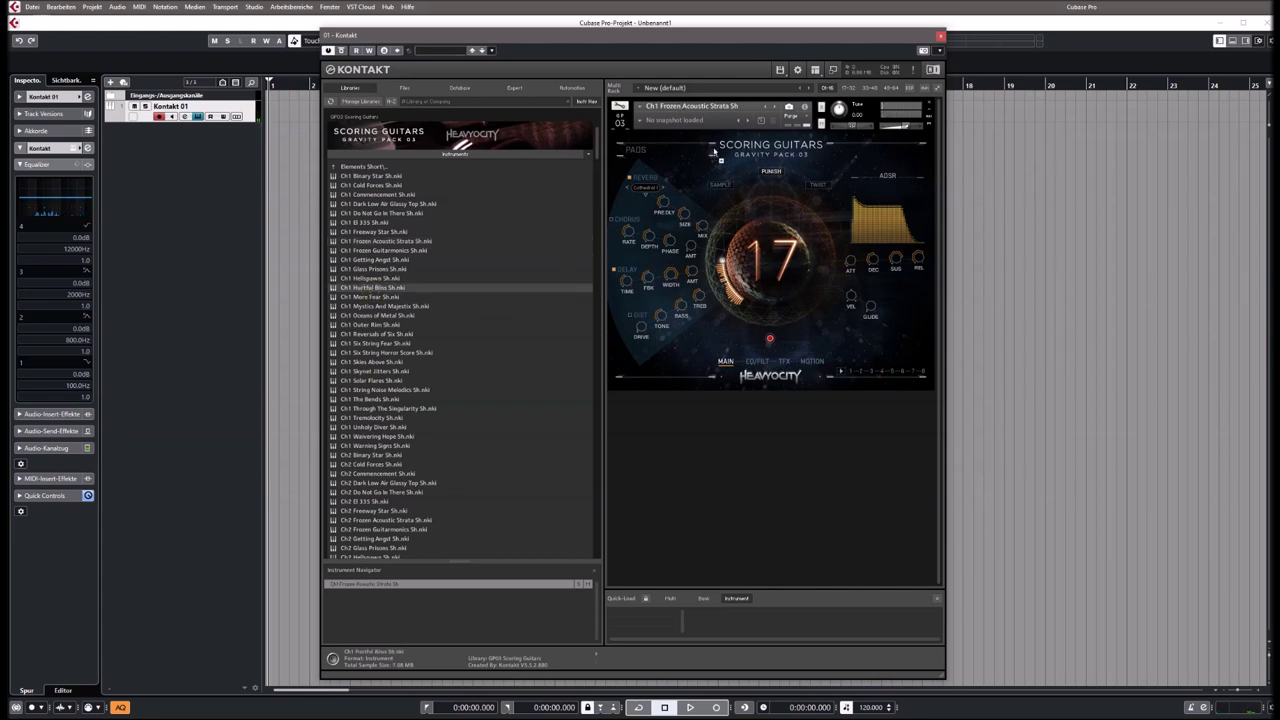
key(Return)
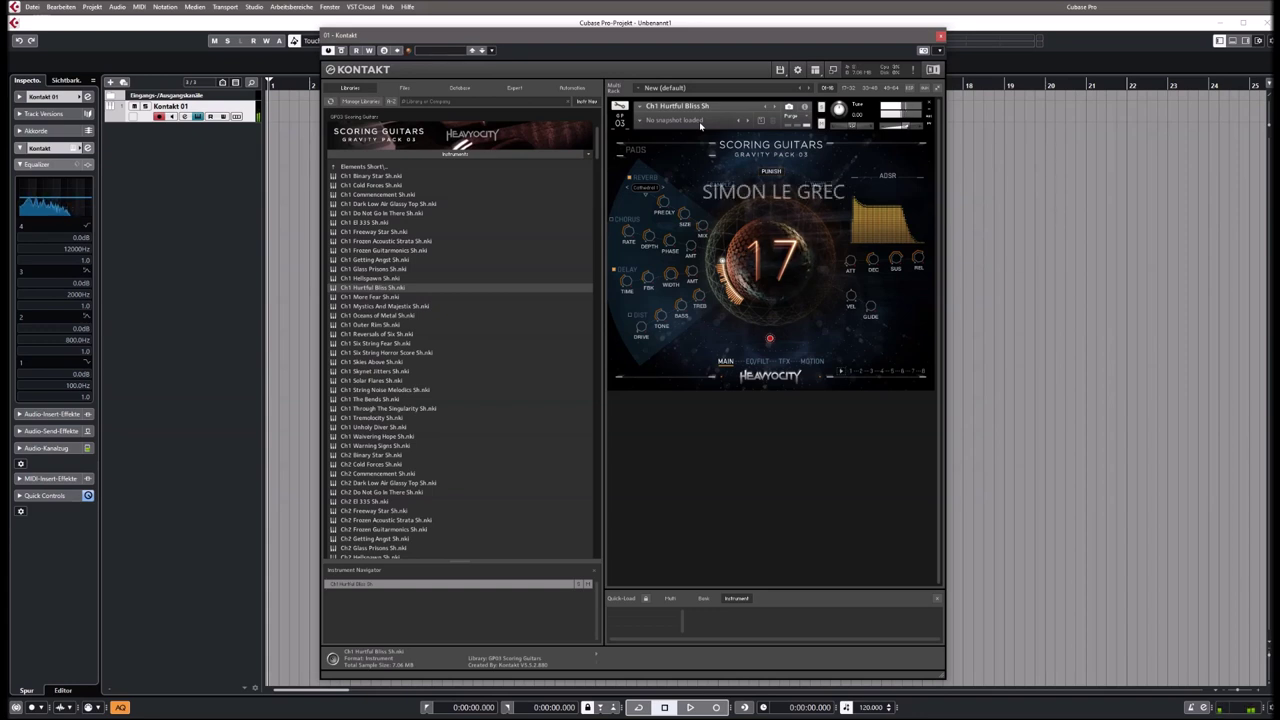
Load the Ch1 Six String Fear Sh instrument, and replace it with Ch2 Binary Star Sh.
click(377, 343)
drag(660, 151, 682, 135)
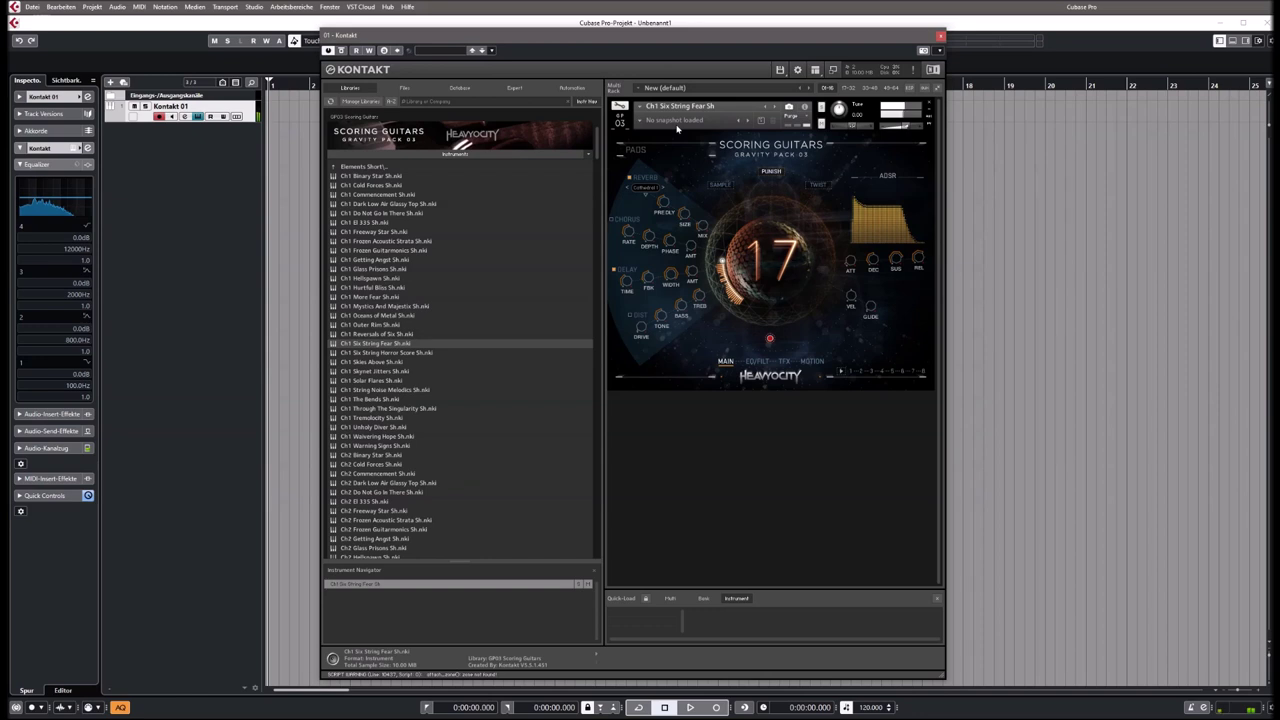
click(373, 456)
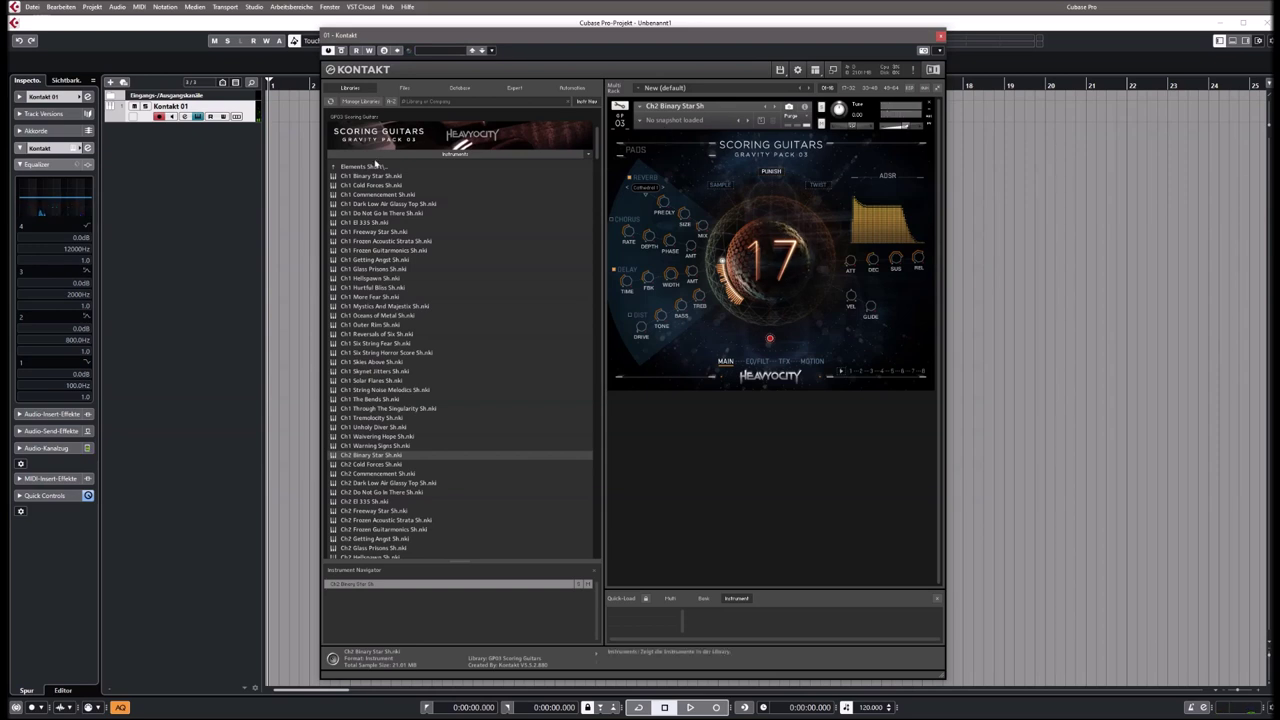
Load the Am All Phrases (FWD + REV) instrument from the Performance Palettes folder.
click(369, 167)
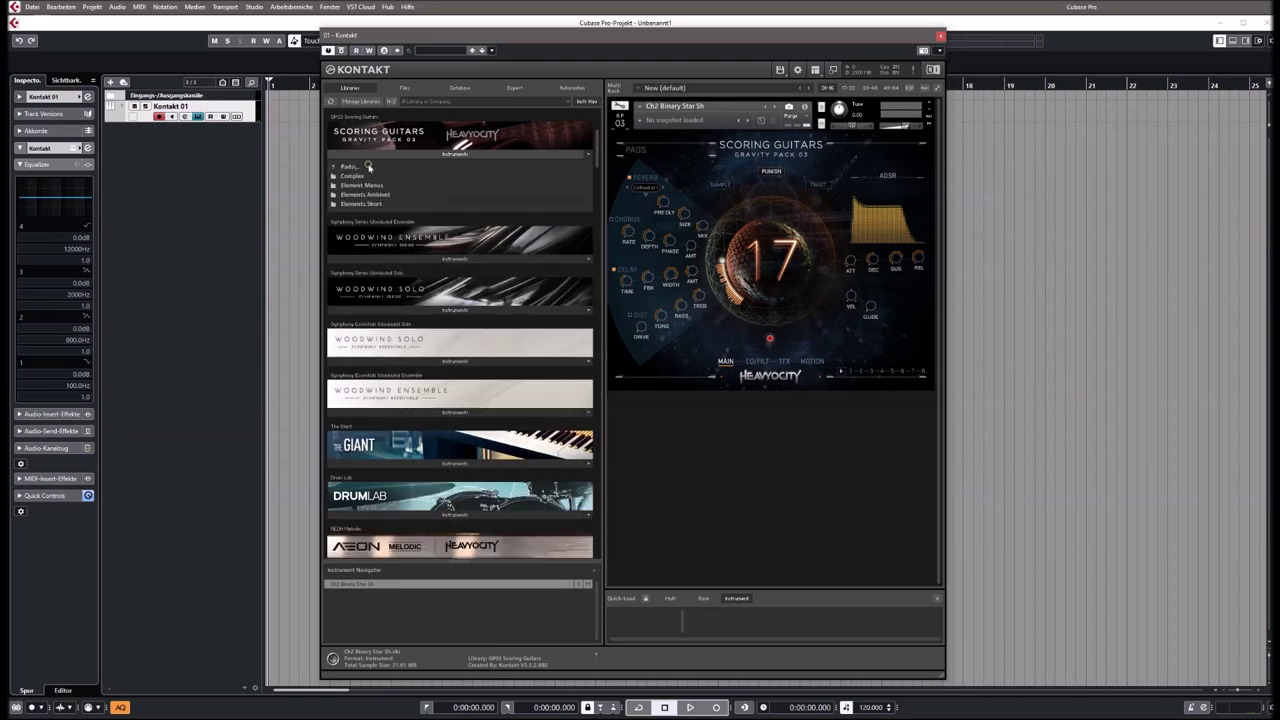
click(345, 176)
click(362, 196)
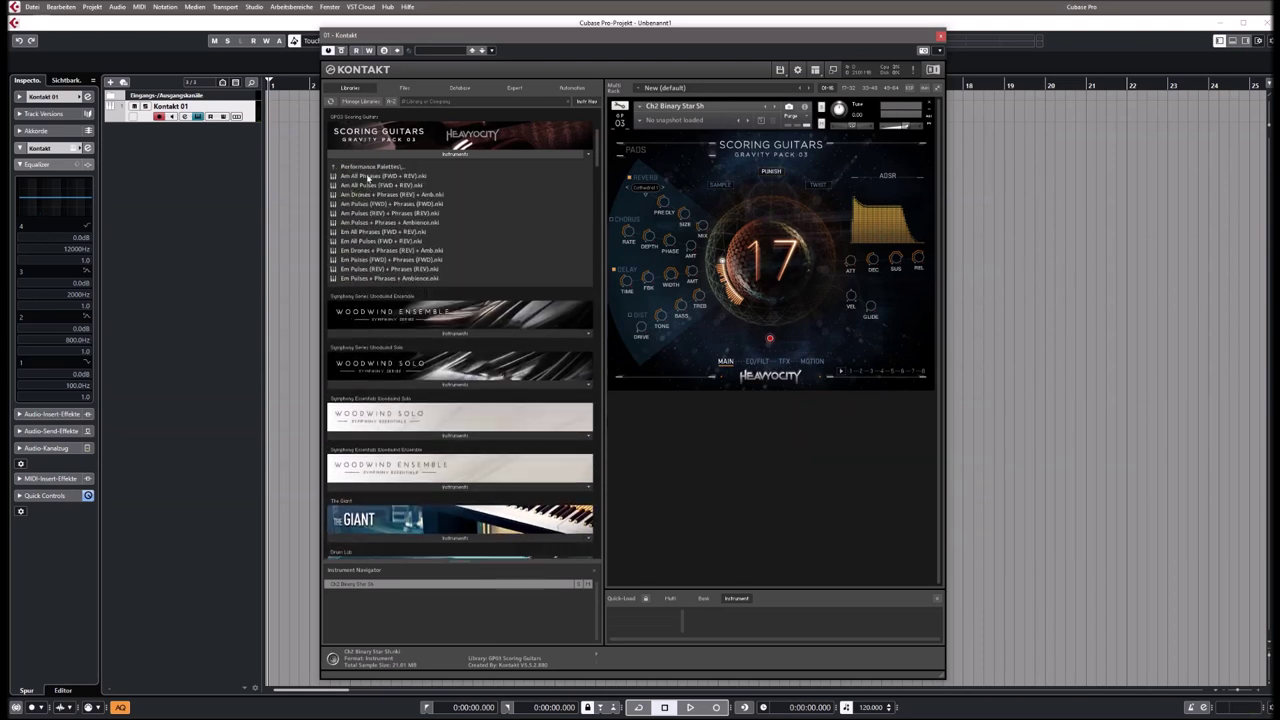
double_click(368, 176)
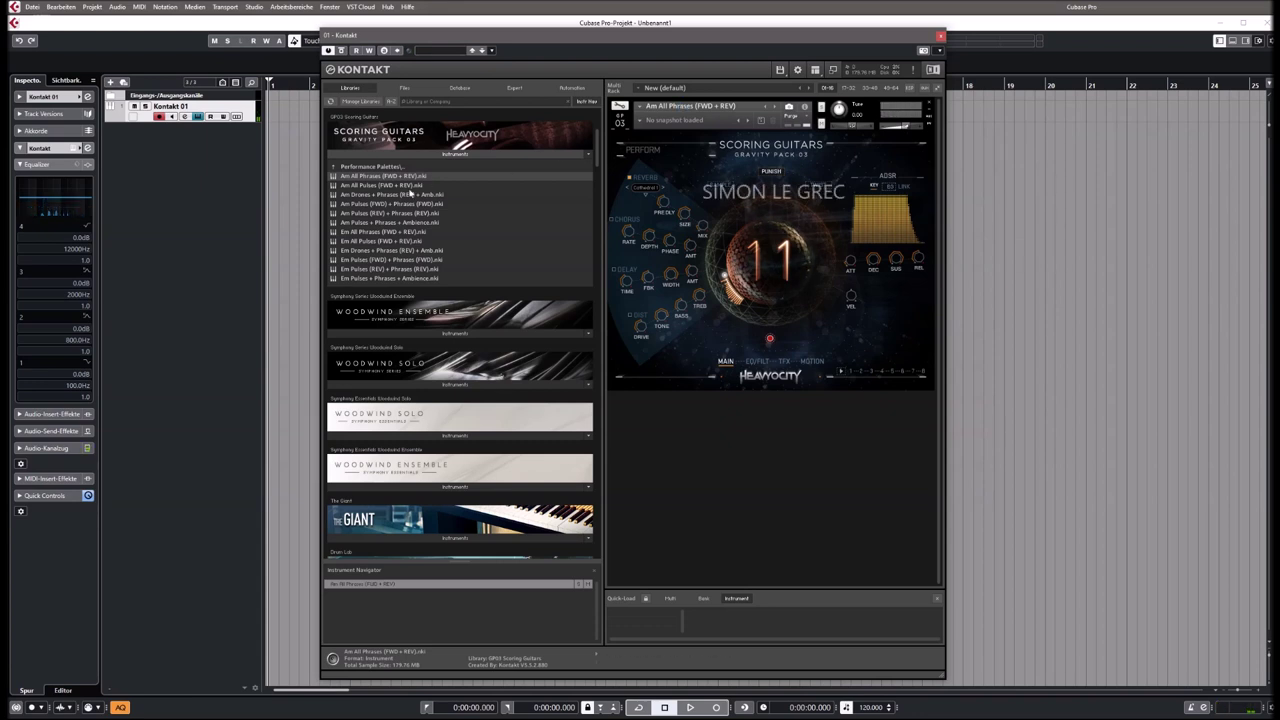
Load the Am Pulses (FWD) + Phrases (FWD) palette, and replace it with Em All Pulses (FWD + REV).
key(Down)
key(Down)
key(Down)
key(Return)
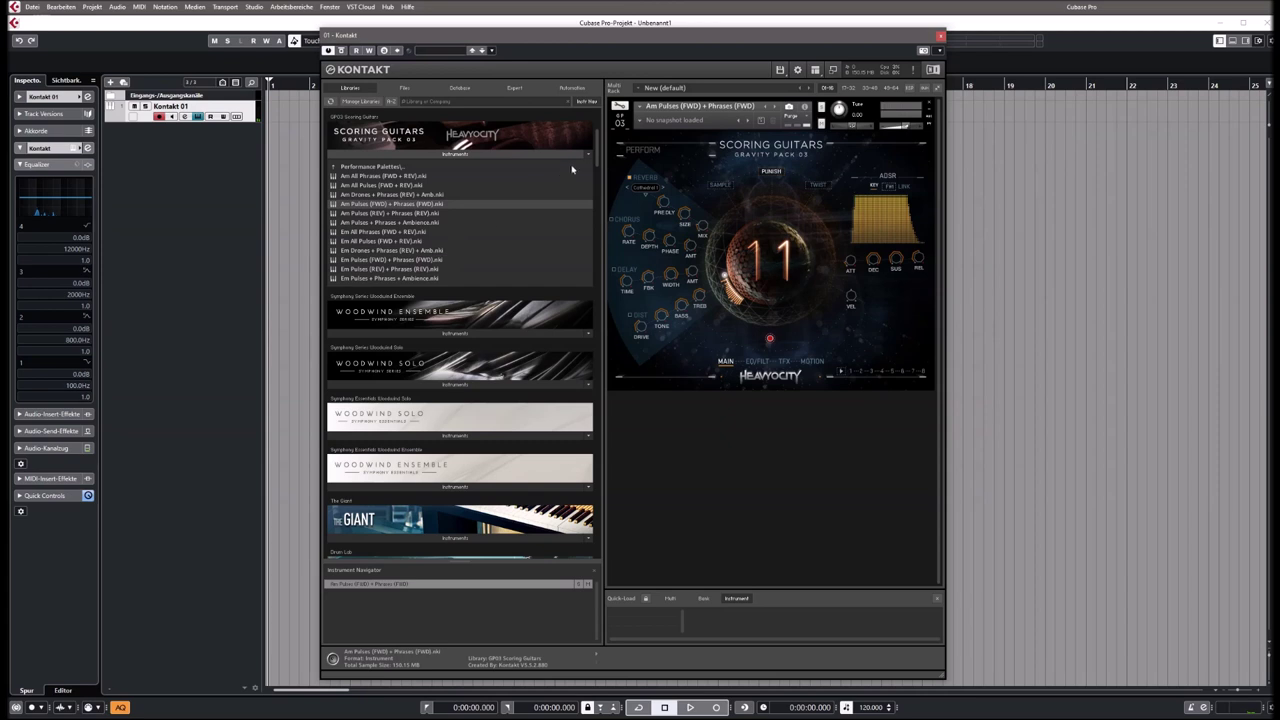
click(398, 241)
drag(398, 241, 676, 117)
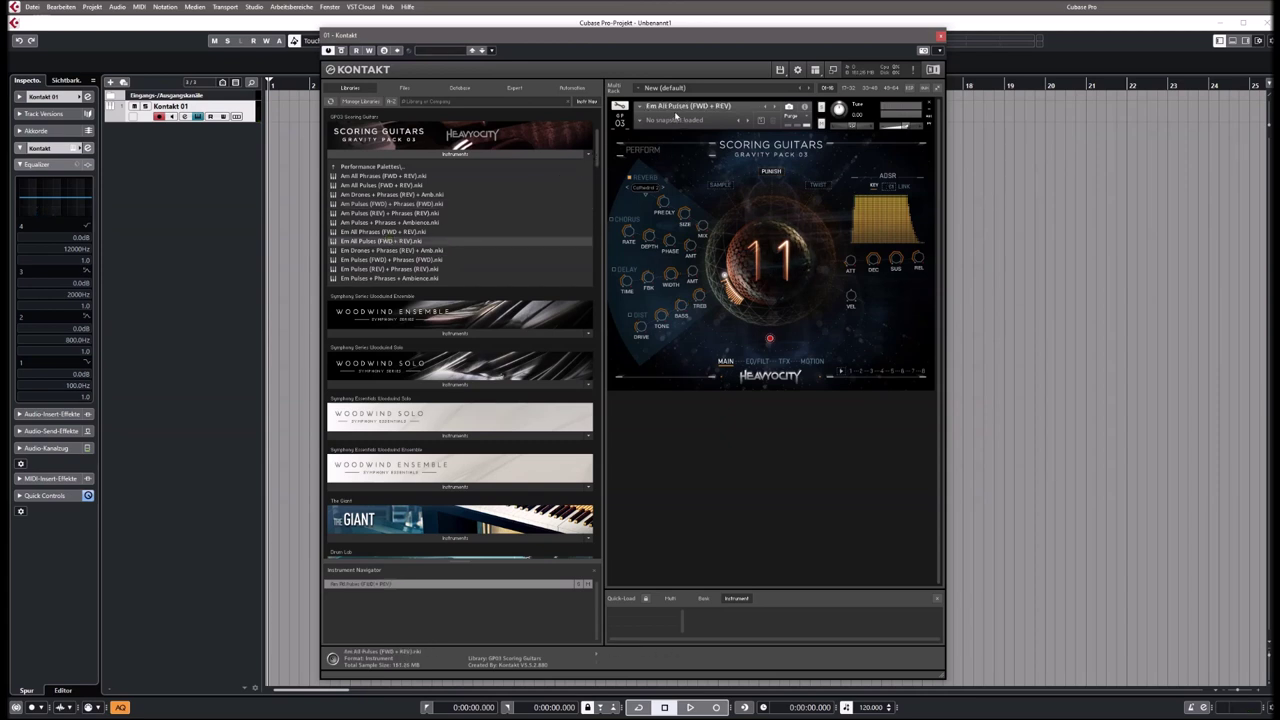